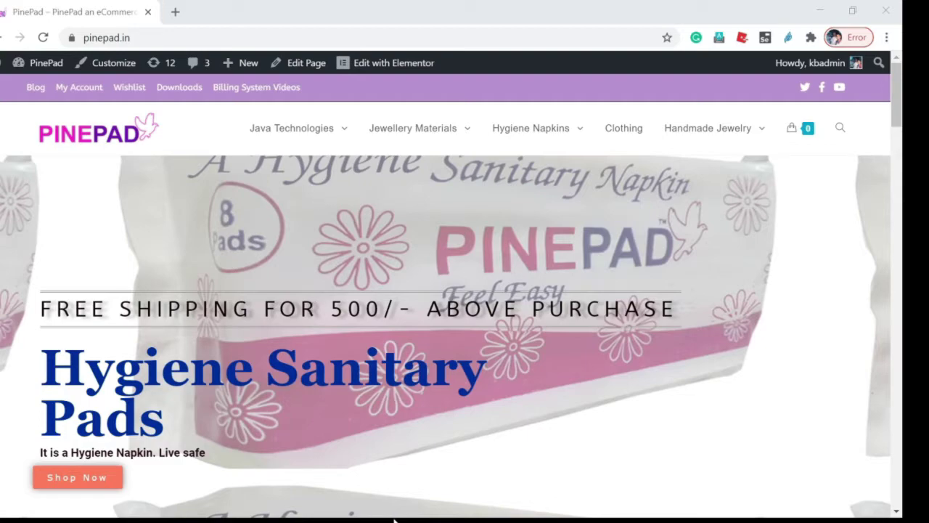
Browse the Billing System Videos post, then go to PinePad's Downloads page.
left_click(353, 516)
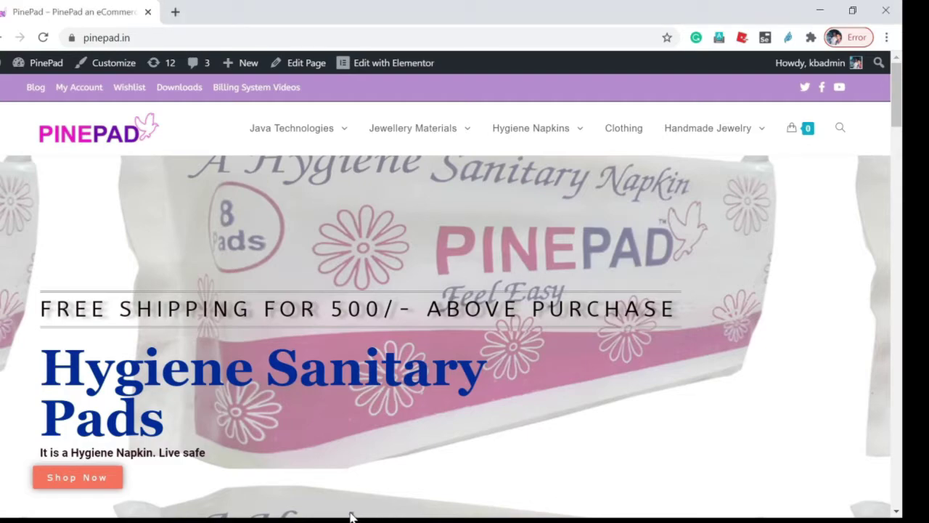
left_click(264, 90)
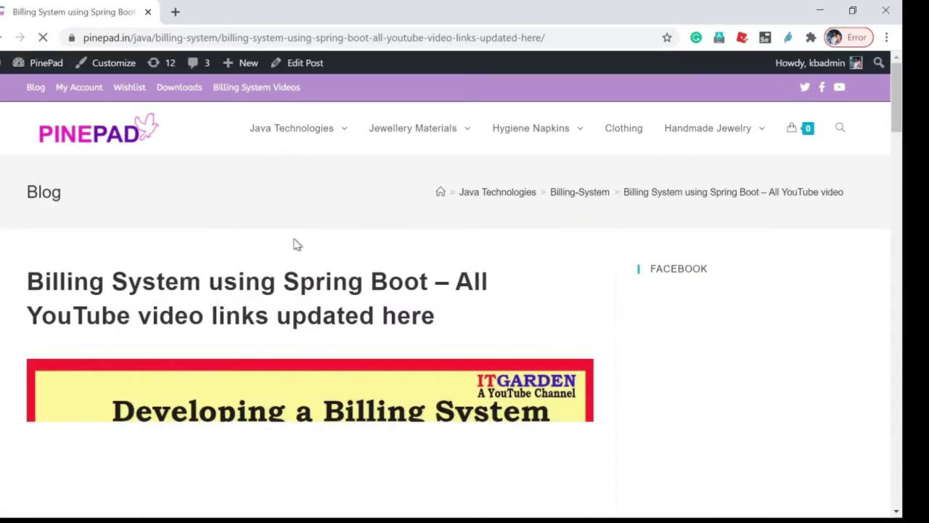
scroll(295, 251, "down", 5)
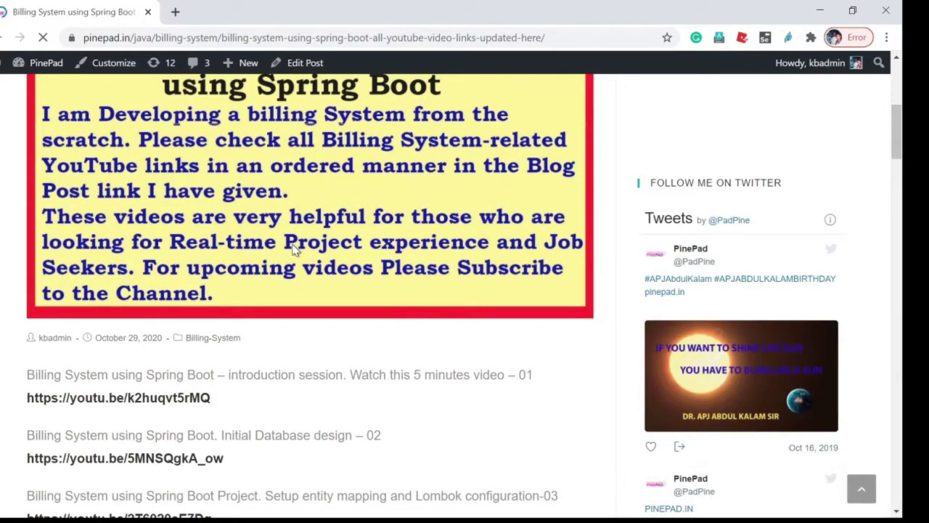
scroll(296, 250, "up", 5)
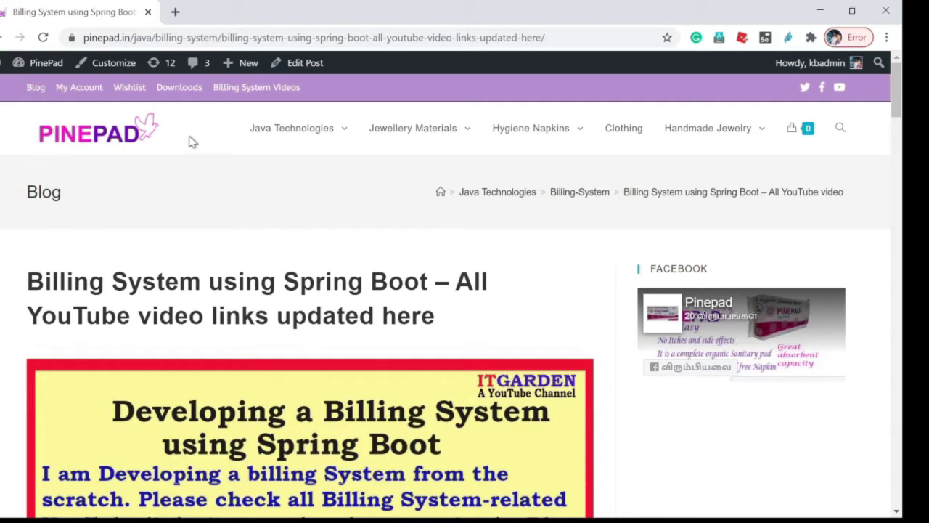
left_click(180, 87)
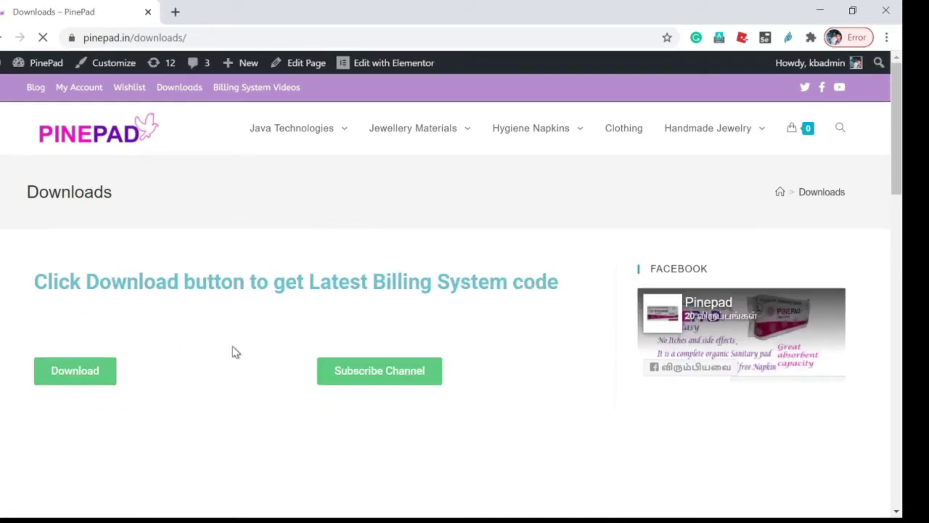
Download the latest Billing System code with the green Download button.
left_click(75, 377)
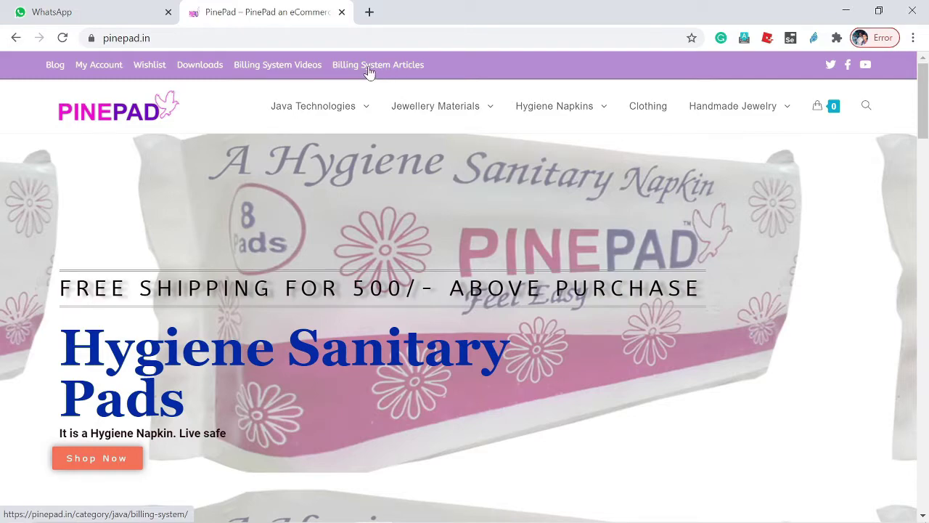
Scroll through the posts in the Billing System Articles category.
left_click(368, 69)
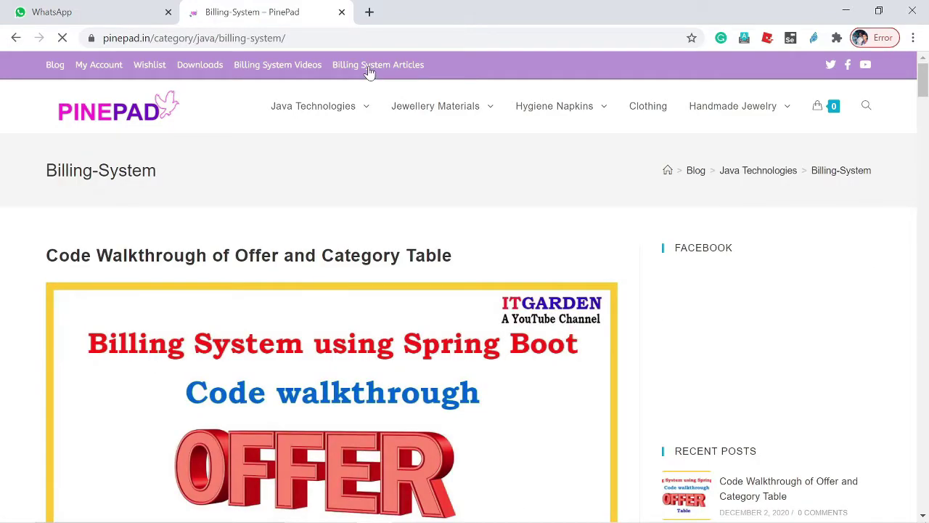
scroll(357, 209, "down", 8)
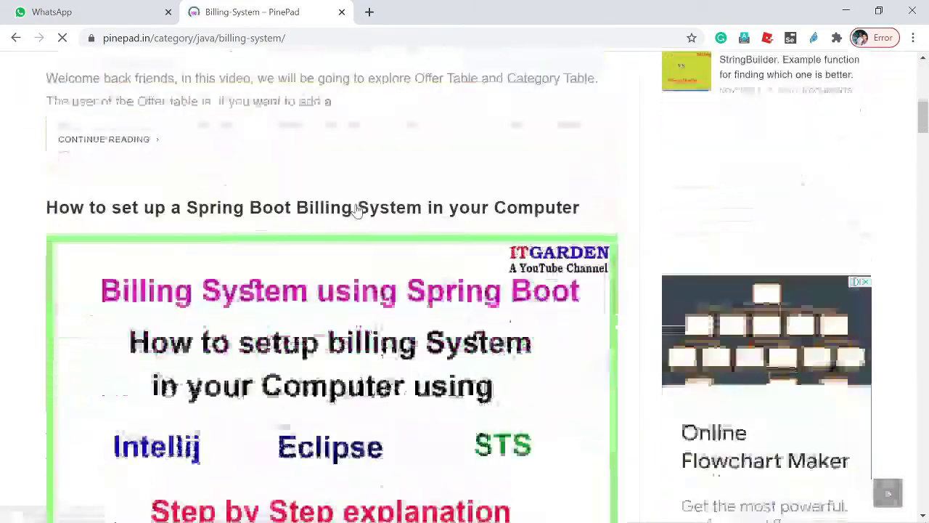
scroll(375, 221, "down", 2)
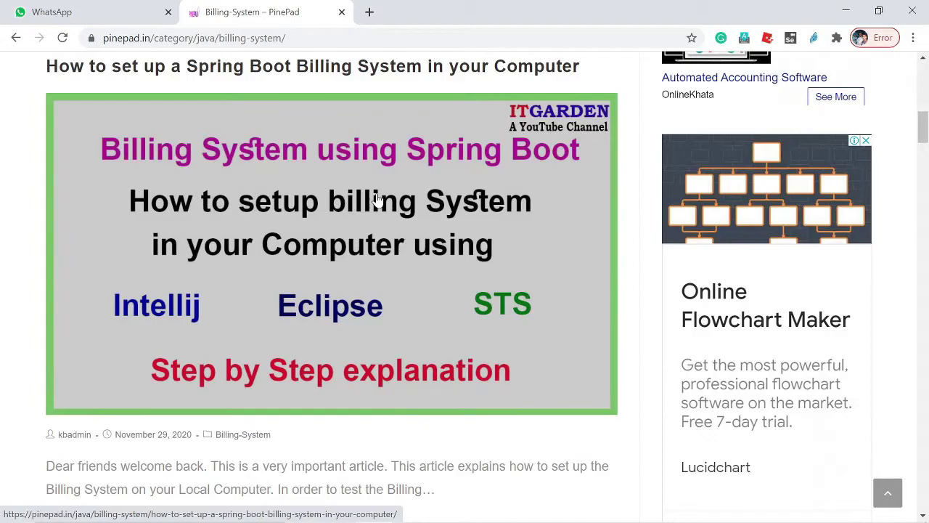
scroll(357, 193, "down", 9)
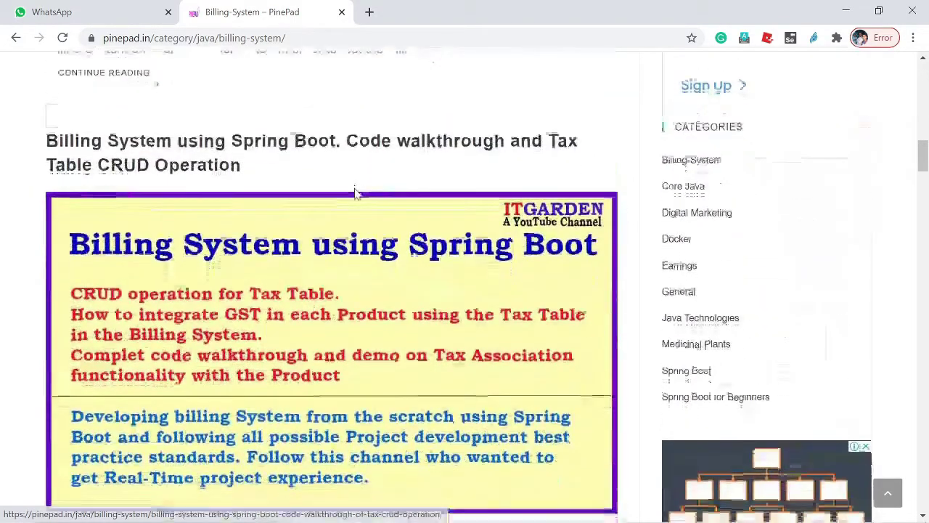
scroll(352, 192, "down", 10)
scroll(353, 193, "up", 18)
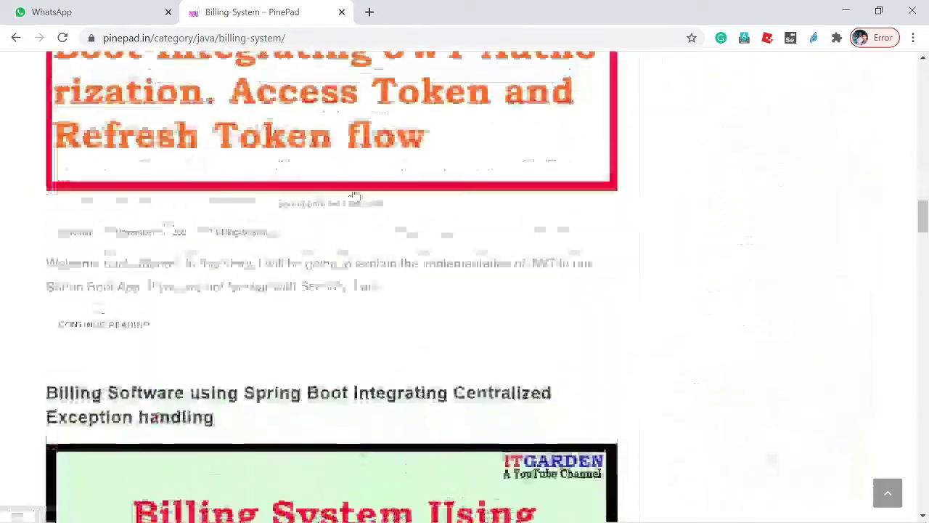
scroll(353, 193, "up", 10)
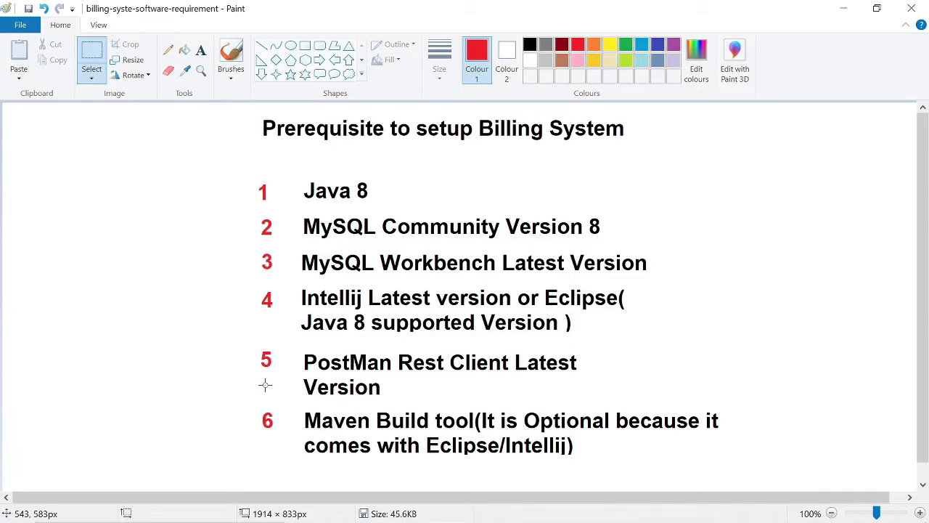
View the six-item prerequisites image full-window, then return to the PinePad page in Chrome.
key("alt+Tab")
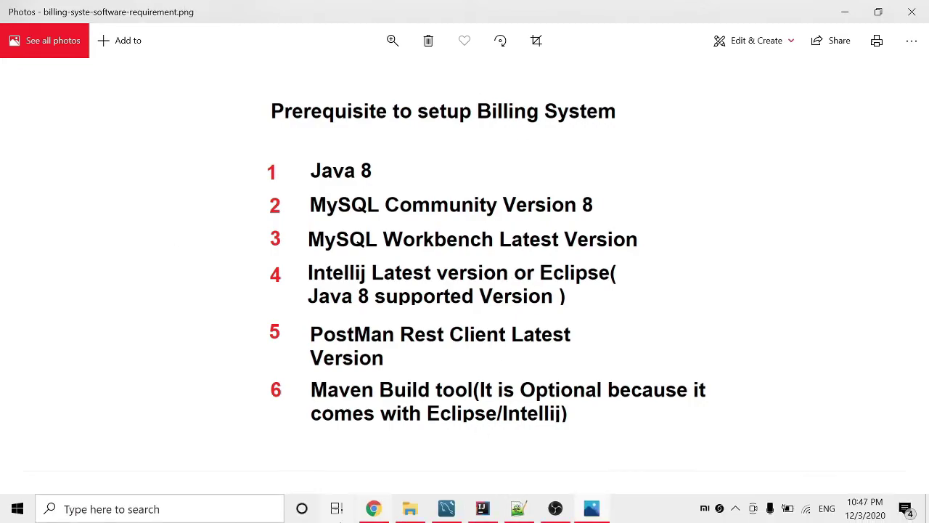
left_click(591, 508)
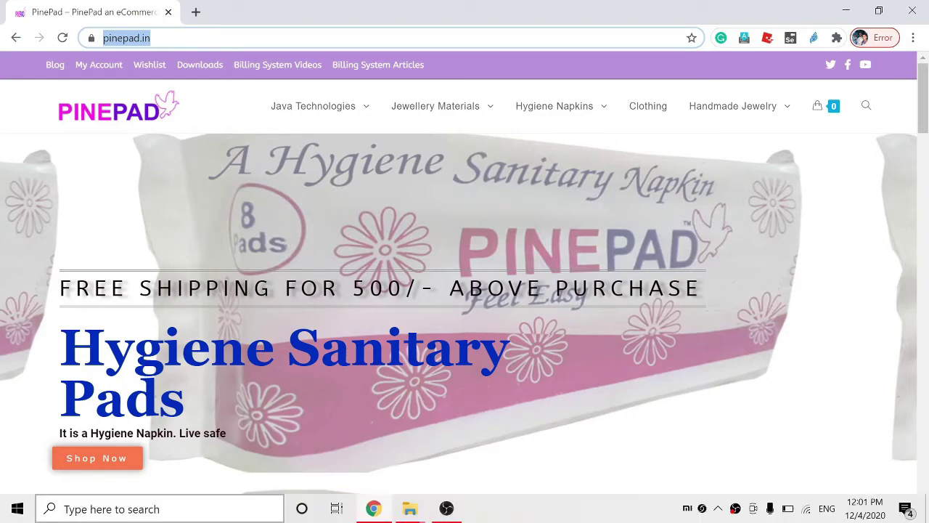
Open Command Prompt, confirm 'javac' and 'java' are both unrecognized, then minimize it.
left_click(103, 512)
type("com")
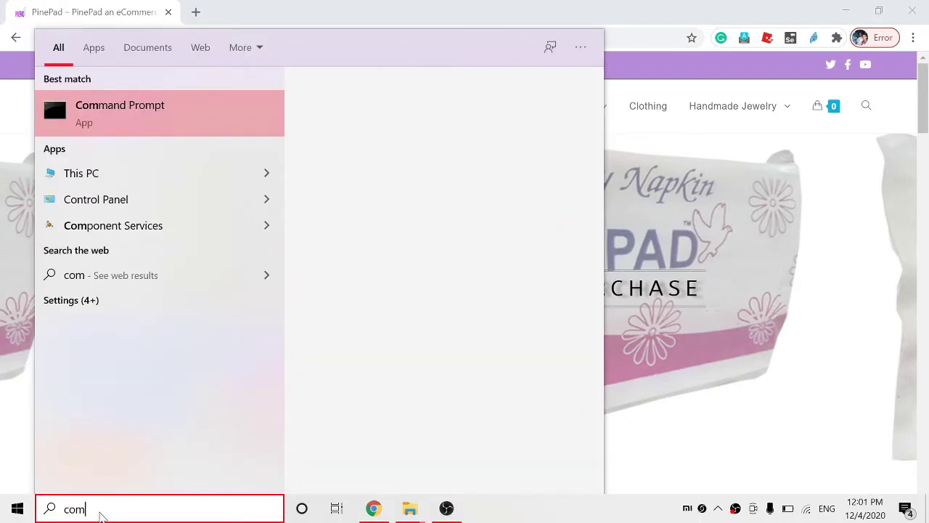
key("Return")
type("javac")
key("Return")
type("java")
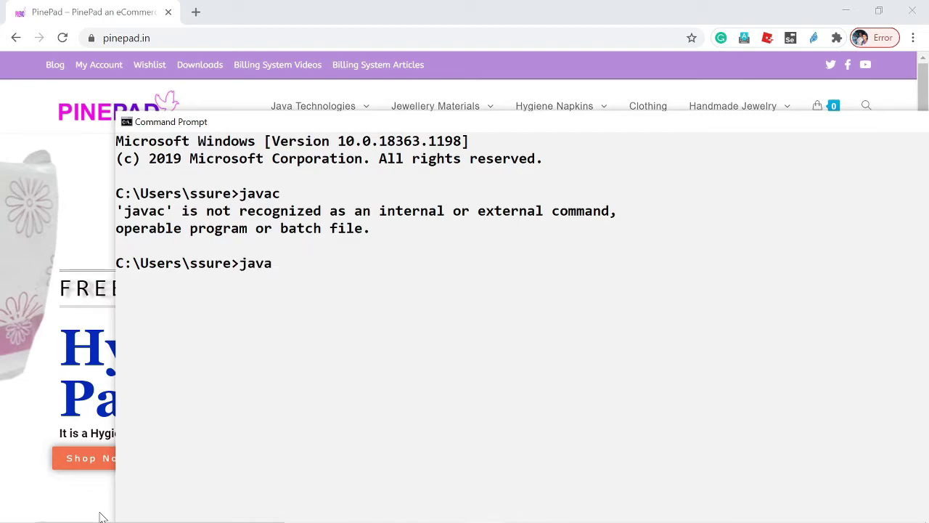
key("Return")
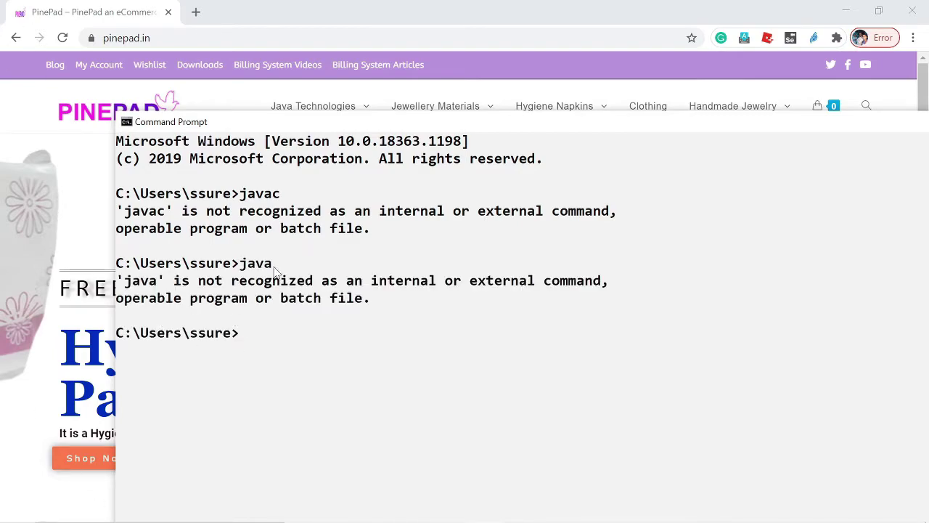
left_click_drag(877, 126, 732, 124)
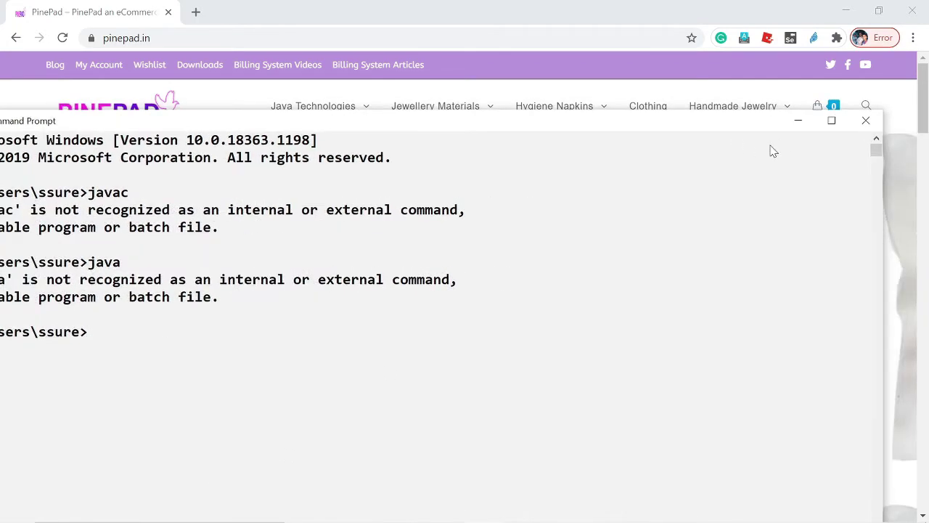
left_click(799, 119)
Search Windows for MySQL, open the result, then close it to return to Chrome.
left_click(225, 514)
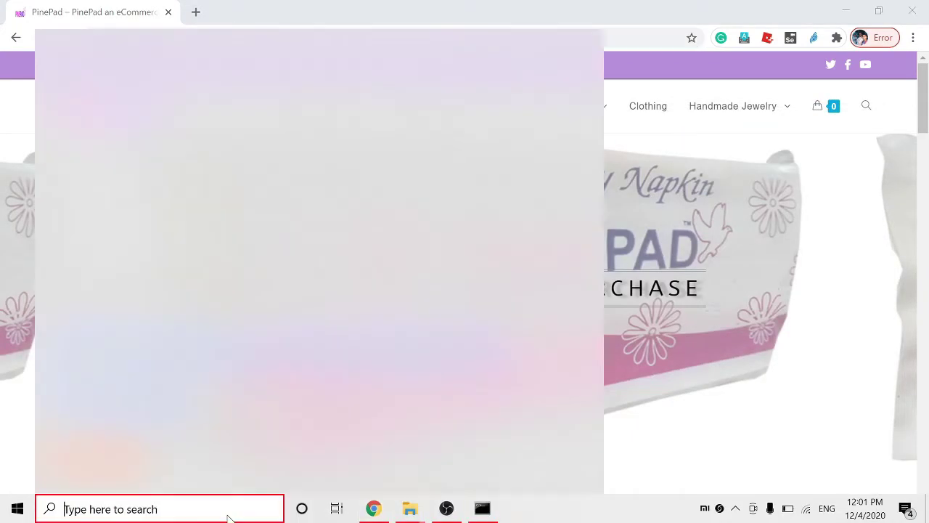
type("my")
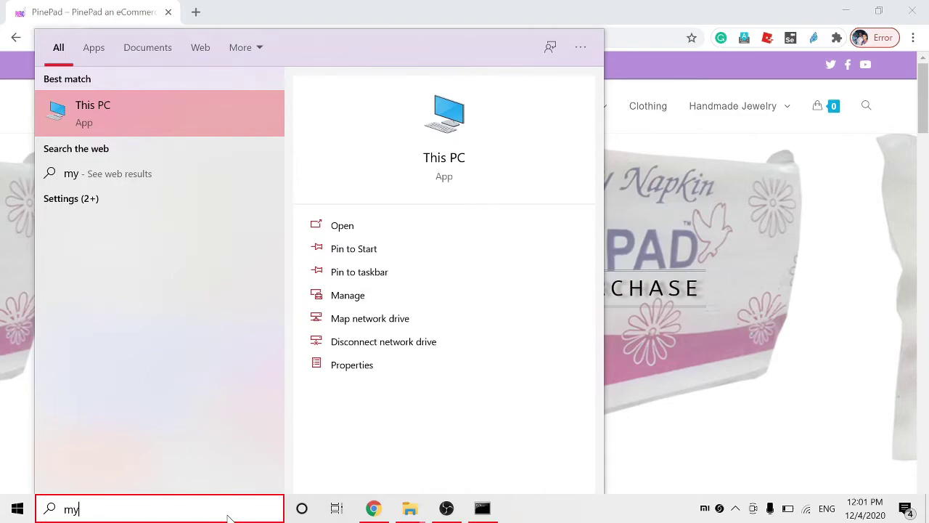
type("sql")
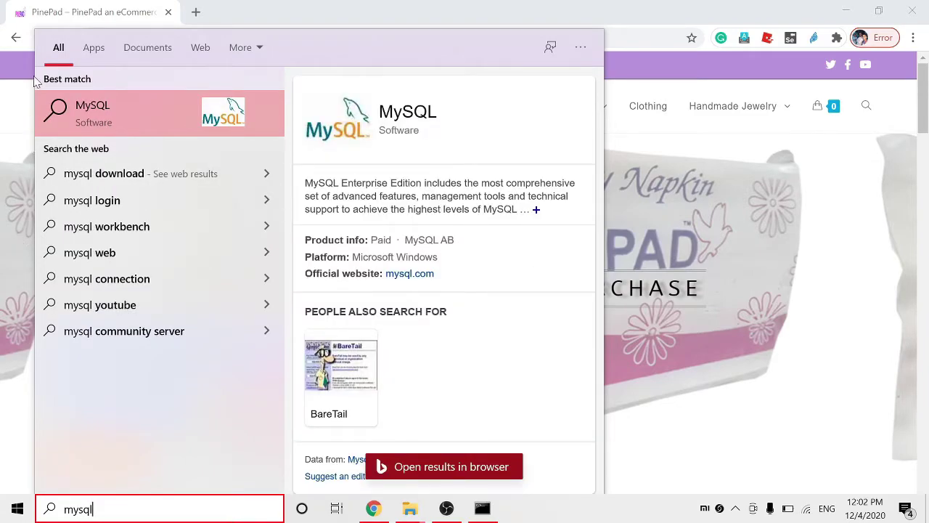
left_click(91, 104)
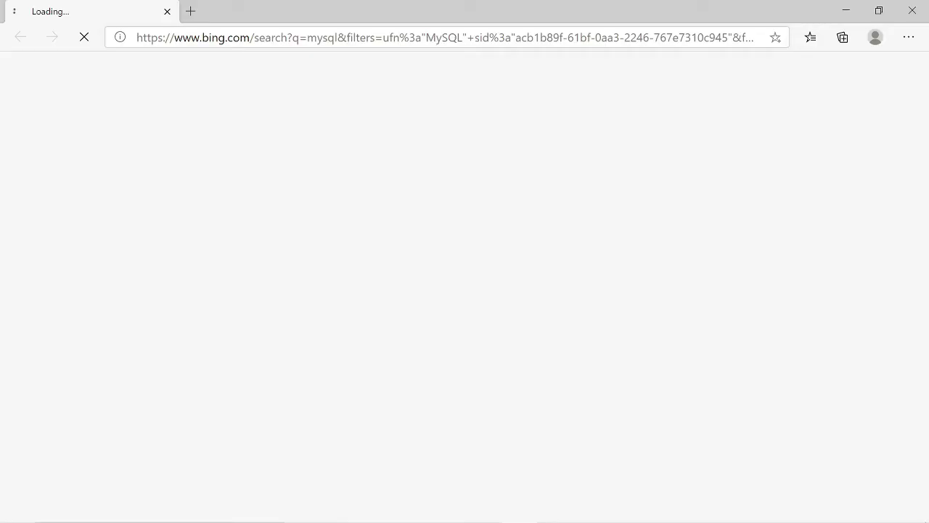
key("alt+Tab")
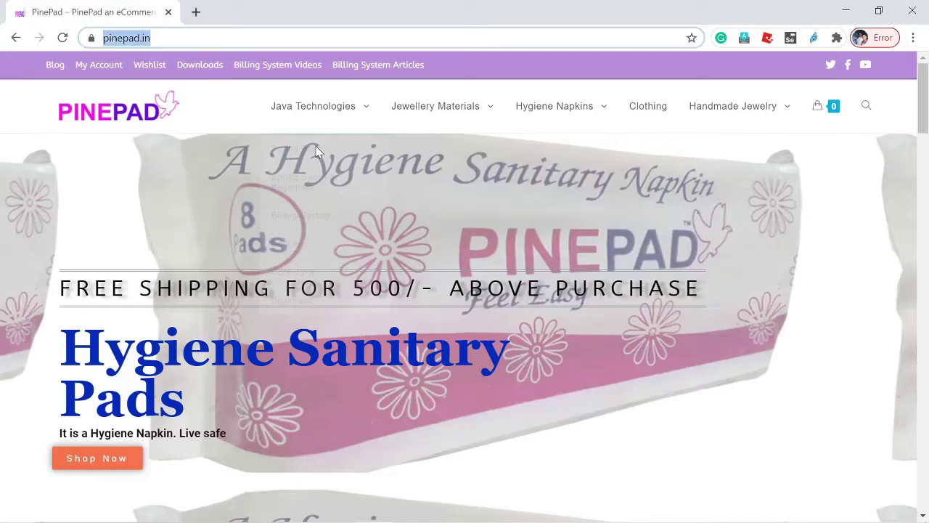
key("alt+Tab")
key("alt+F4")
Search Windows for 'Postma' and then 'Intelli' without launching either, then dismiss search.
key("super+s")
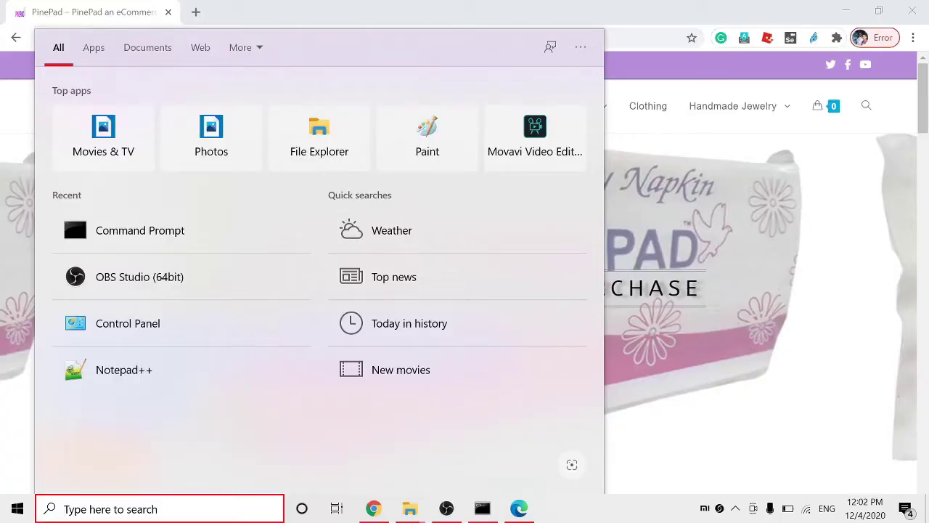
type("Post")
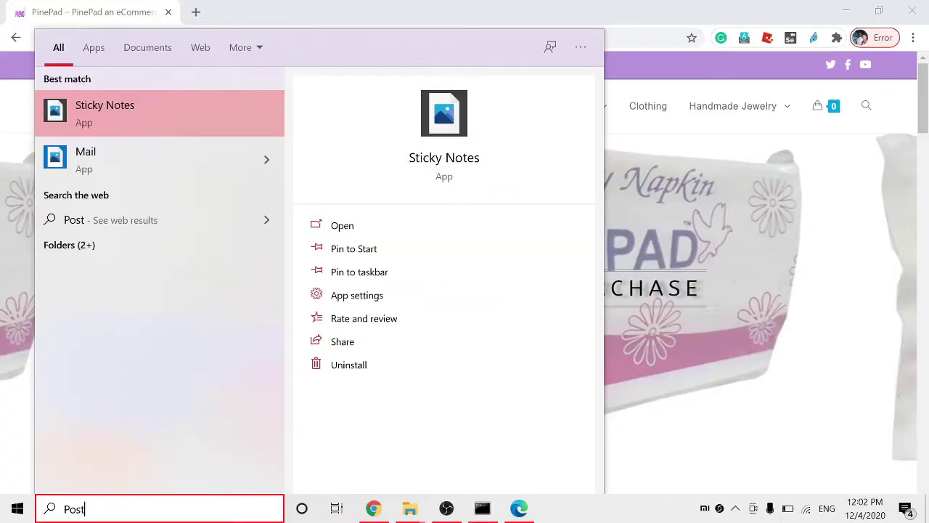
type("ma")
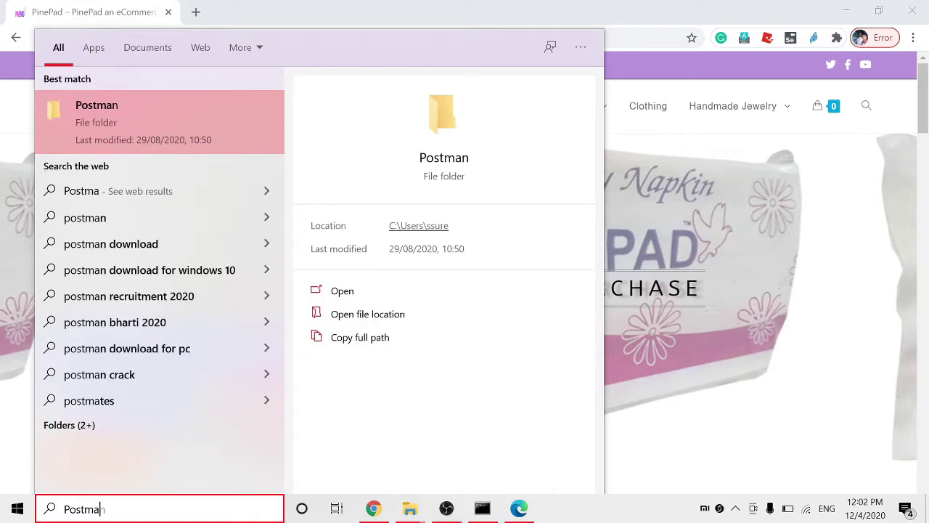
key("BackSpace")
key("BackSpace")
key("BackSpace")
key("BackSpace")
key("BackSpace")
key("BackSpace")
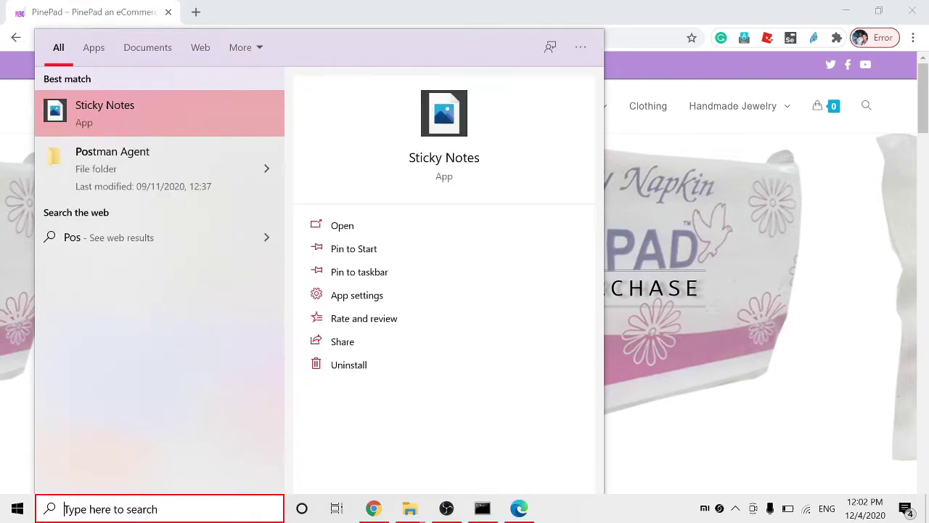
type("Intell")
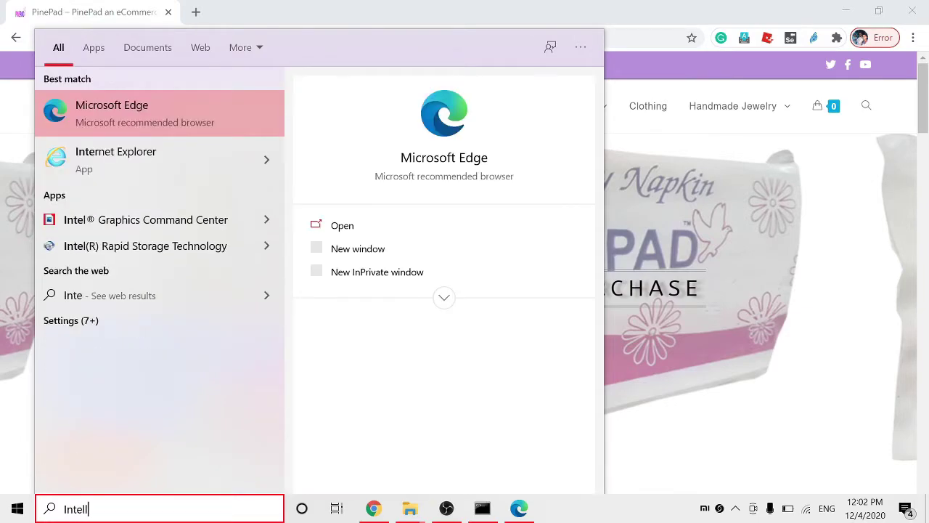
type("i")
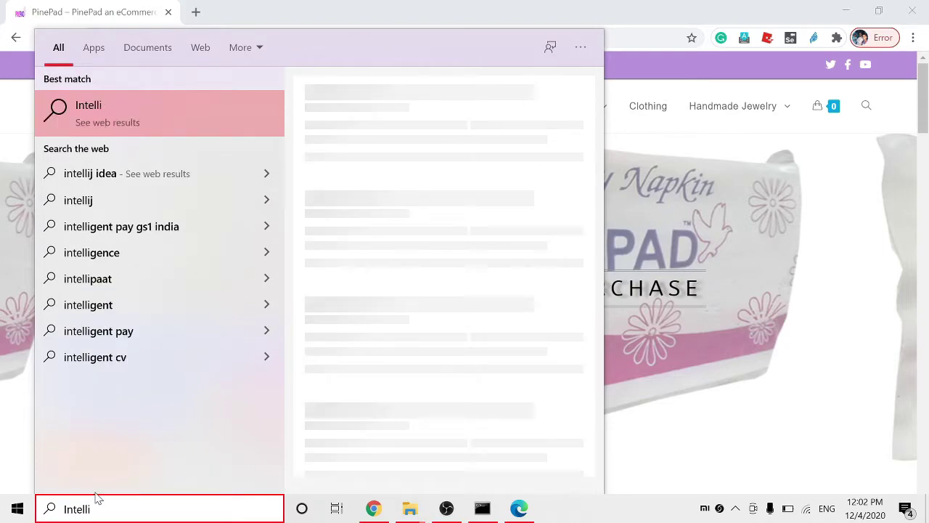
left_click(468, 16)
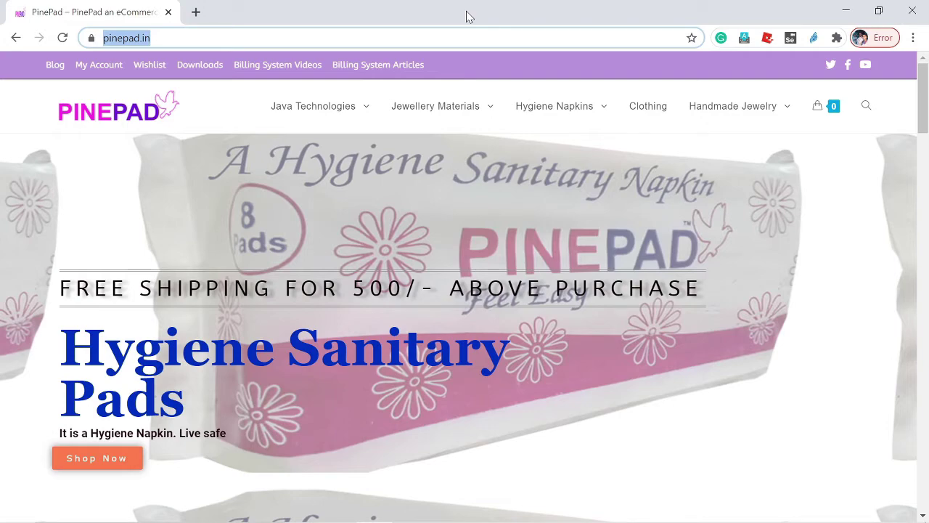
Load google.com in a new Chrome tab.
left_click(195, 12)
type("google.com")
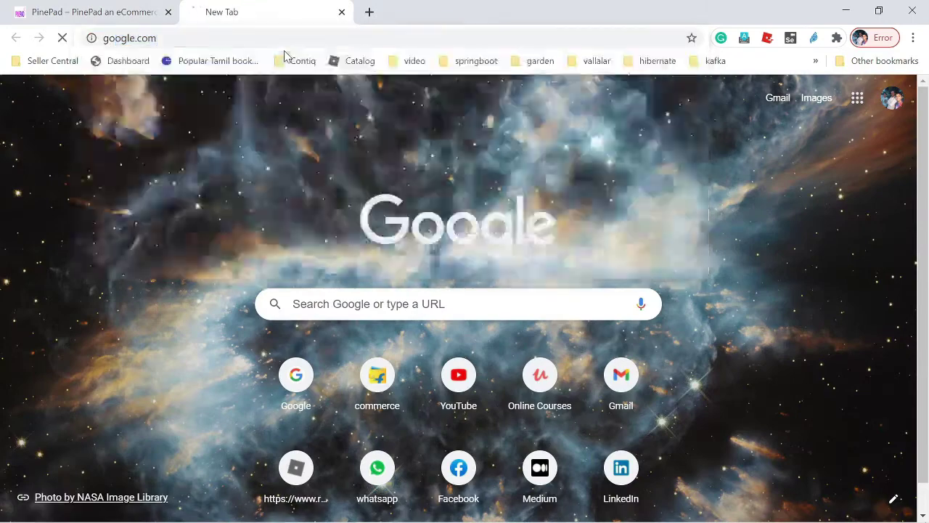
key("Return")
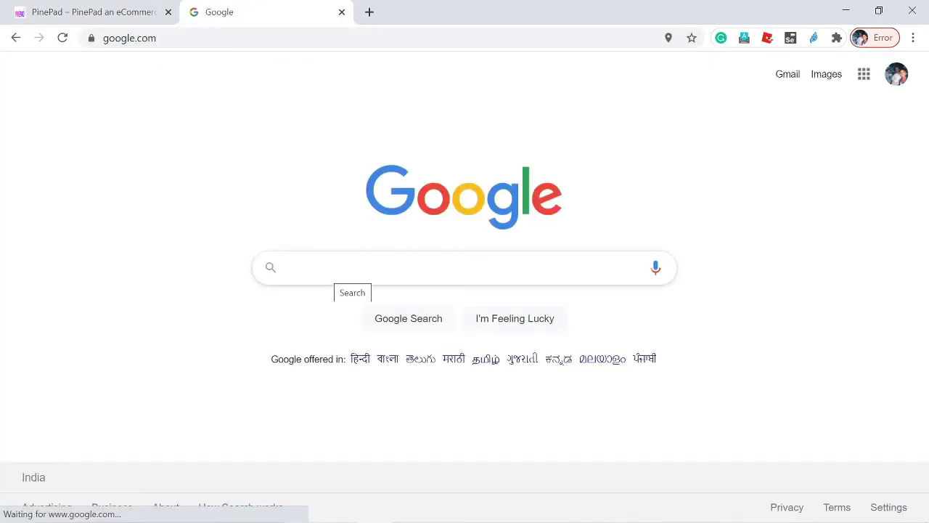
Search 'java 8' and open Oracle's JDK 8 downloads page, scrolling to the Windows x64 row.
type("java 8")
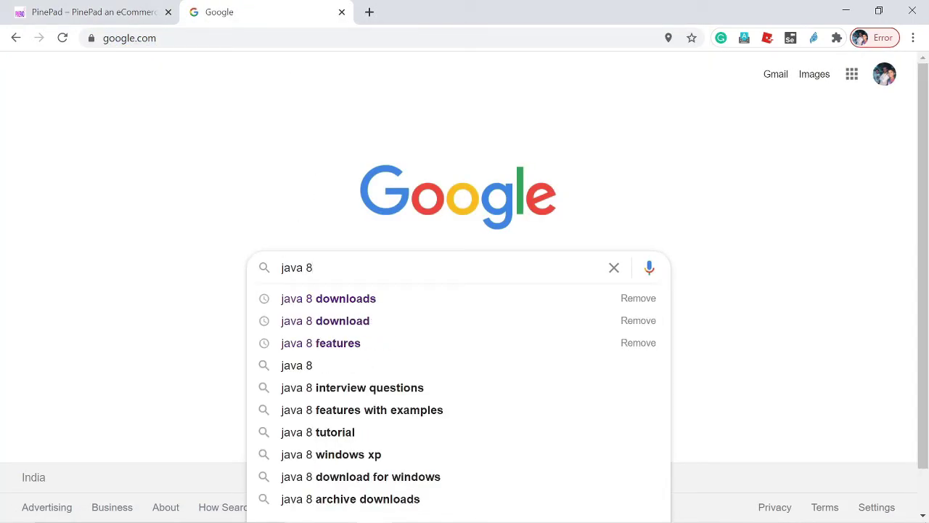
left_click(332, 297)
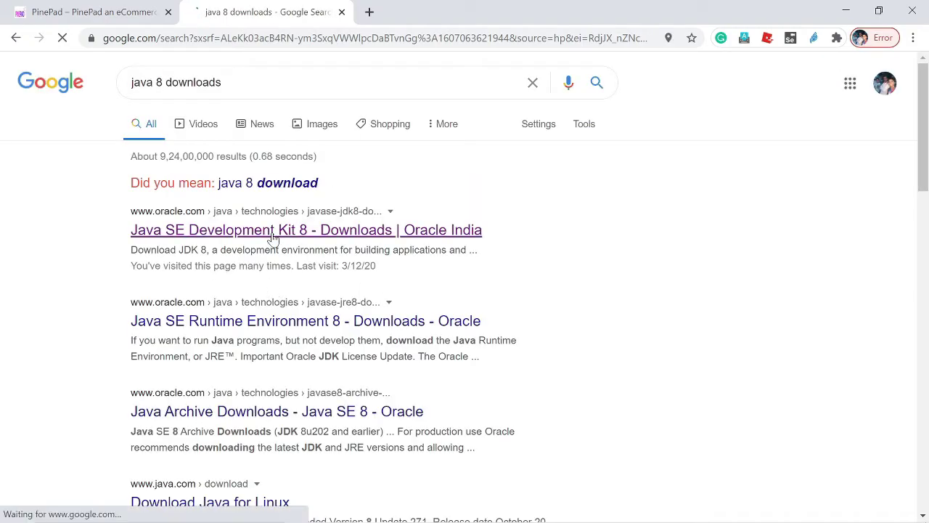
left_click(272, 236)
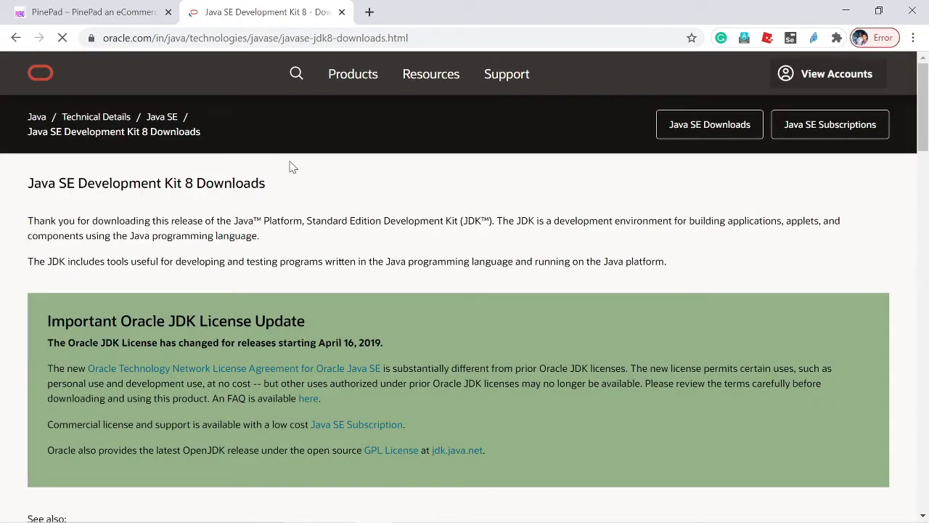
scroll(294, 215, "down", 12)
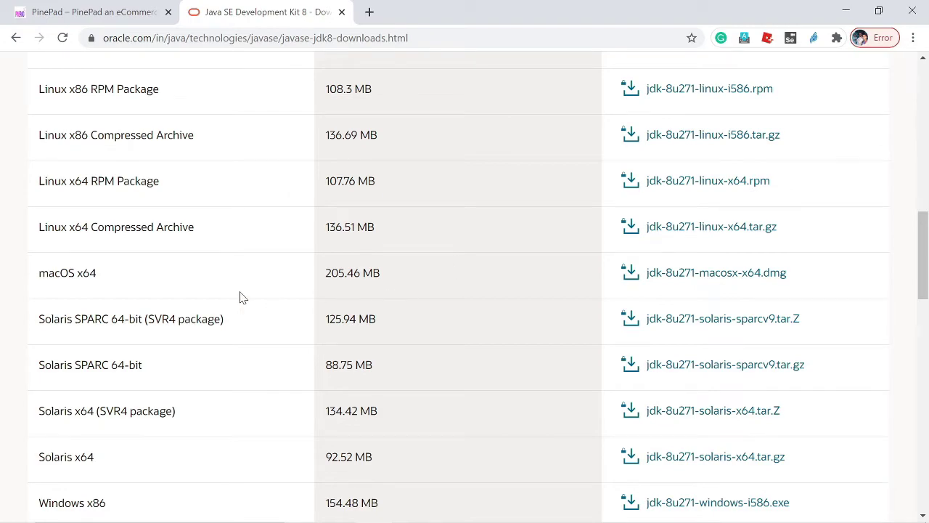
scroll(242, 297, "down", 3)
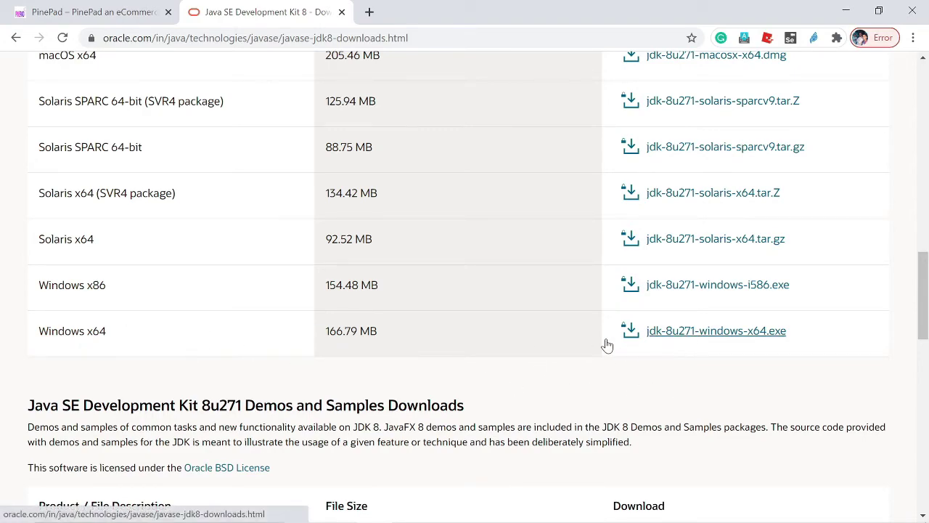
Request jdk-8u271-windows-x64.exe, accept the Oracle Java SE licence, and start the download.
left_click(689, 333)
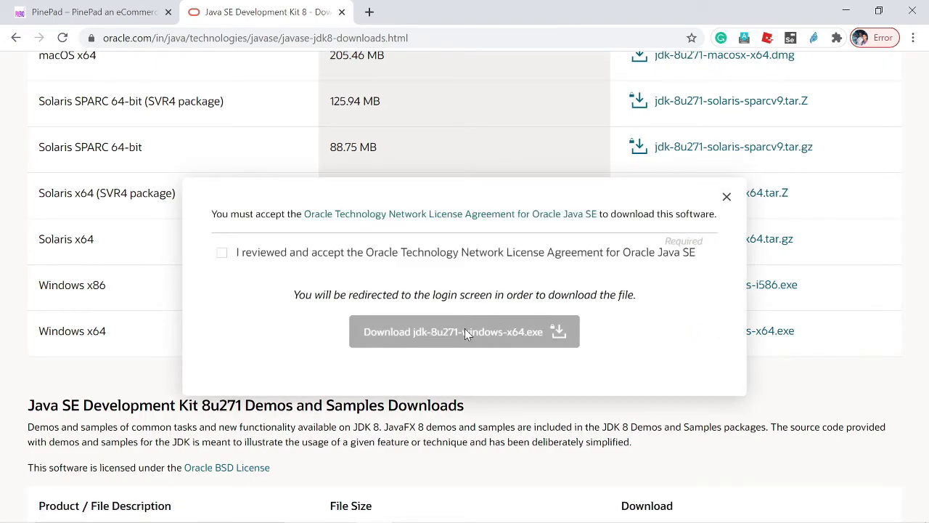
left_click(222, 253)
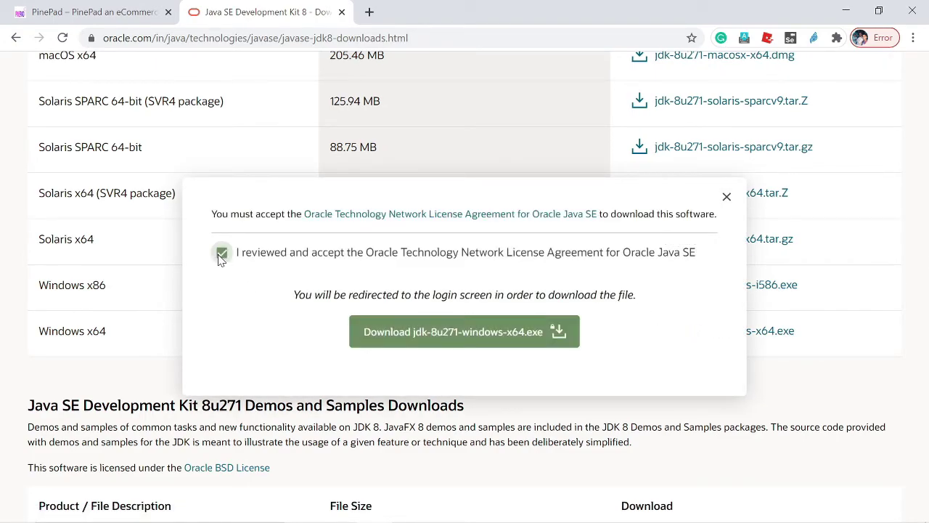
left_click(466, 340)
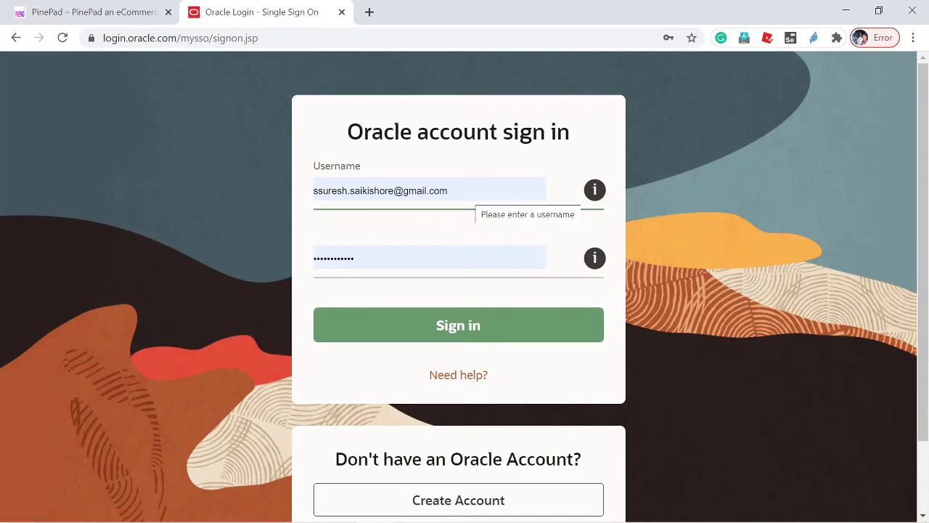
Sign in, then save the installer on Data (D:) in billing-system, renamed to billing-system-setup.
left_click(458, 336)
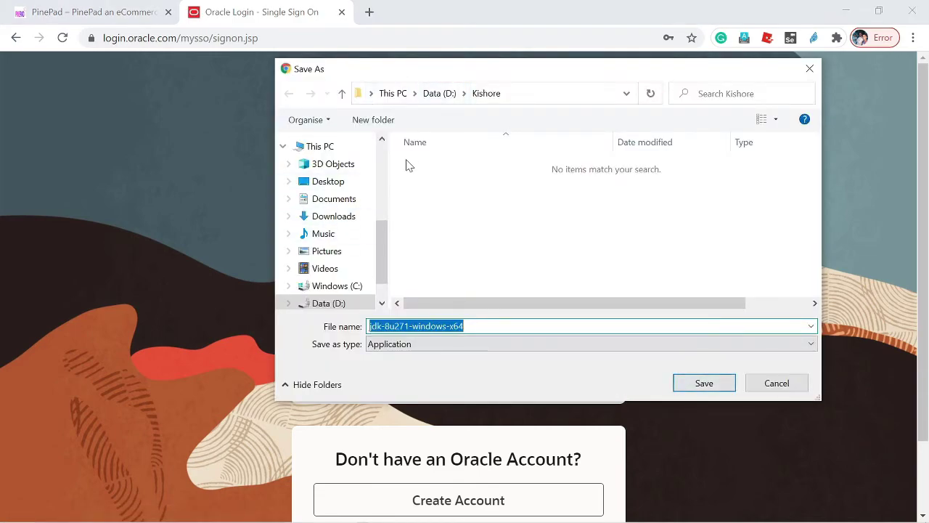
key("alt+Up")
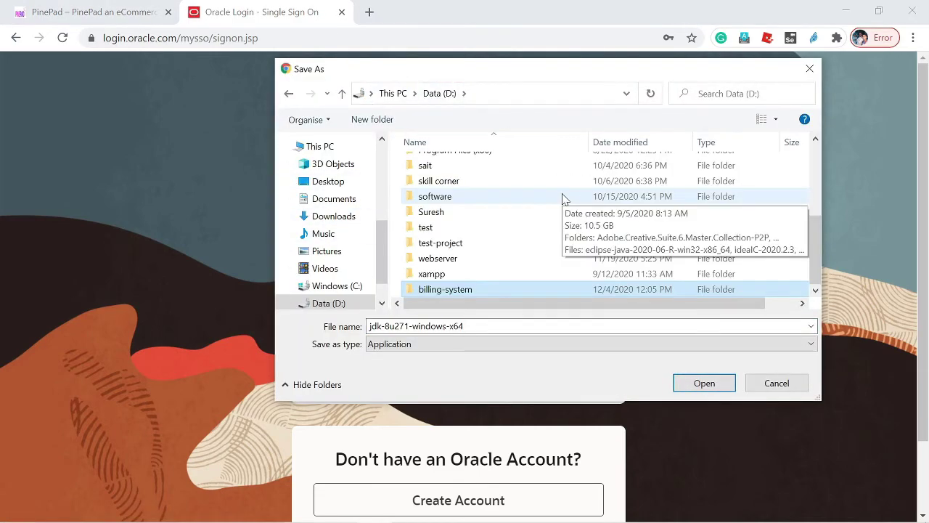
left_click(492, 292)
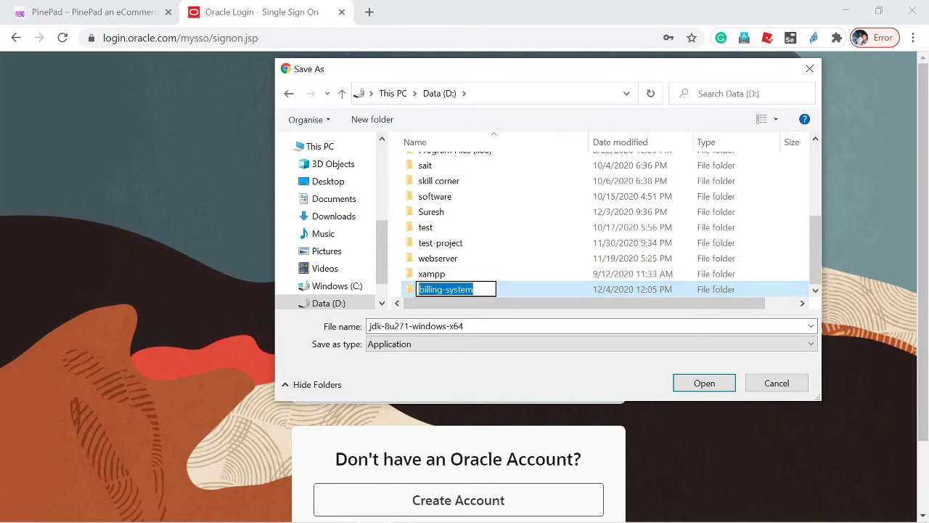
type("-setup")
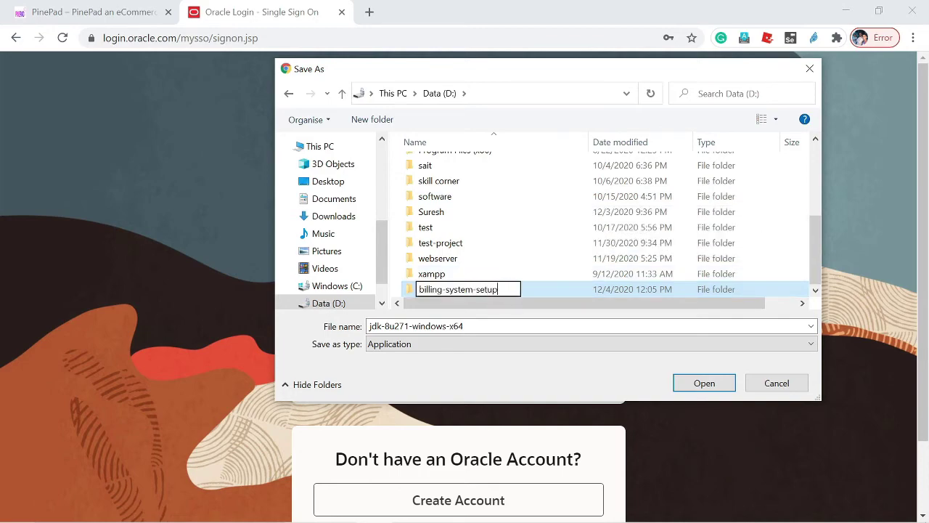
double_click(412, 293)
left_click(708, 383)
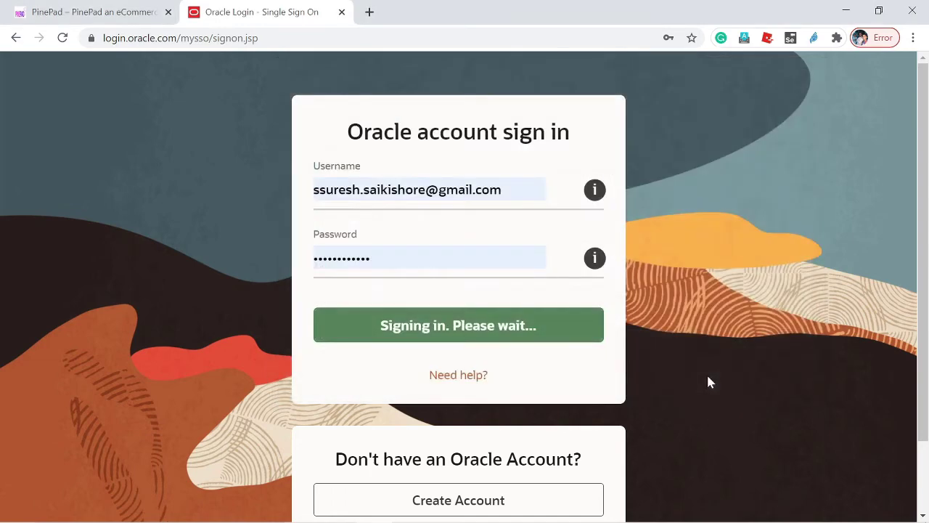